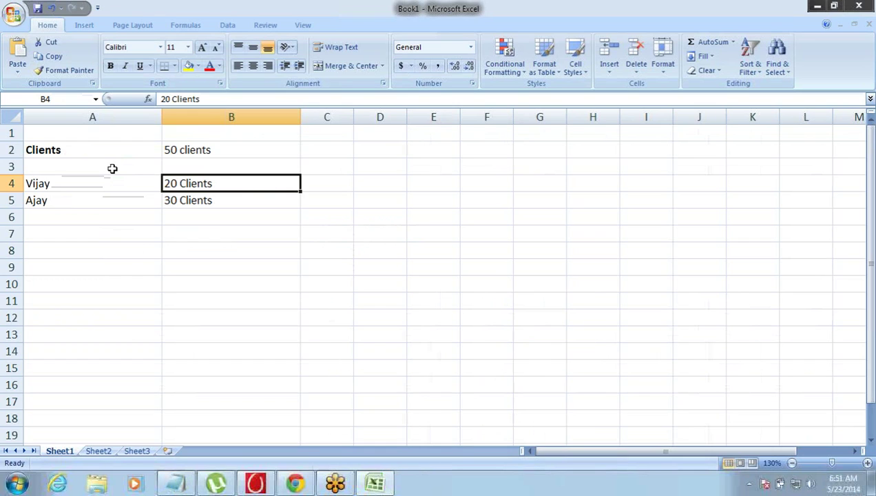
Step: In the spreadsheet, select the person names, the second person's row, the Clients heading and the 50 total
{"action": "left_click_drag", "start_coordinate": [80, 200], "coordinate": [185, 201]}
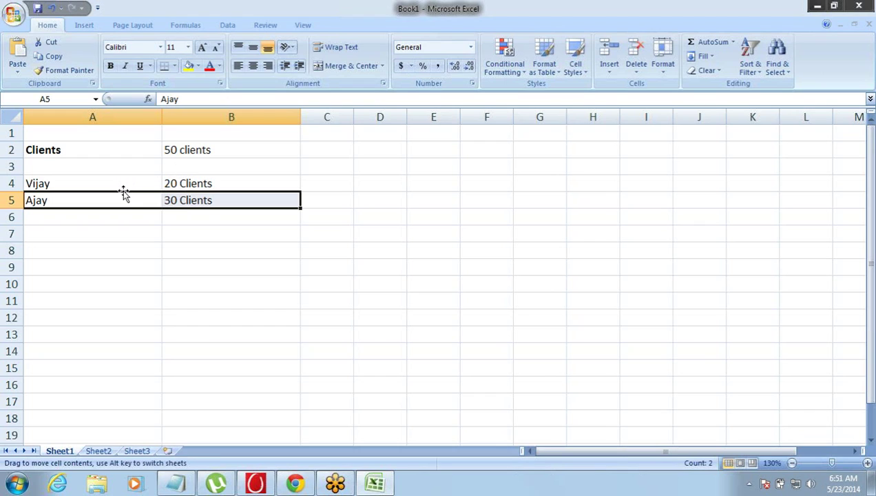
{"action": "left_click_drag", "start_coordinate": [124, 183], "coordinate": [124, 197]}
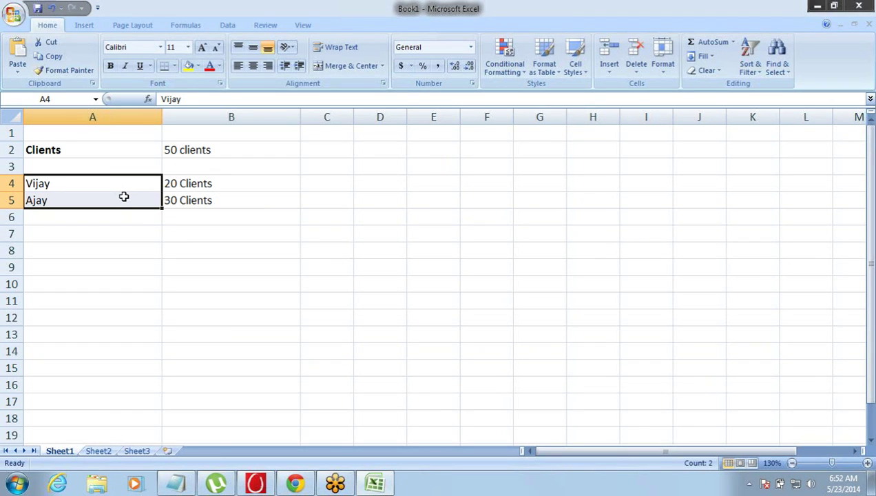
{"action": "left_click", "coordinate": [123, 197]}
{"action": "key", "text": "shift+Right"}
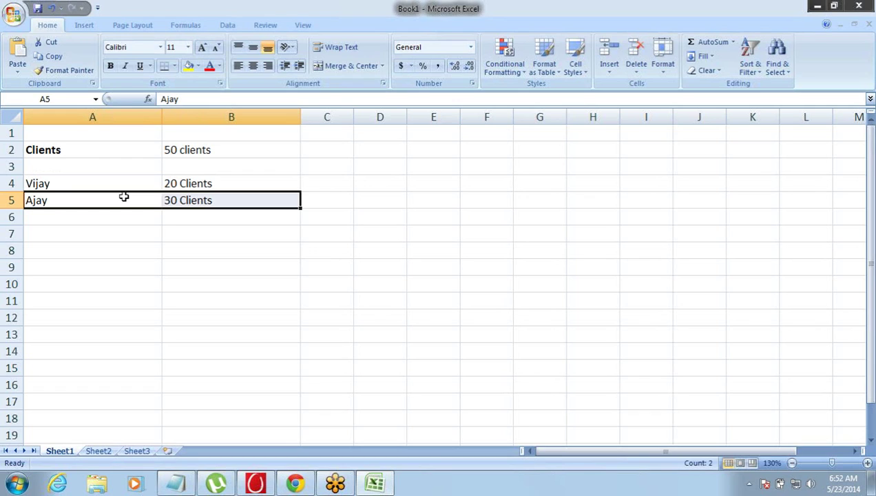
{"action": "left_click", "coordinate": [102, 153]}
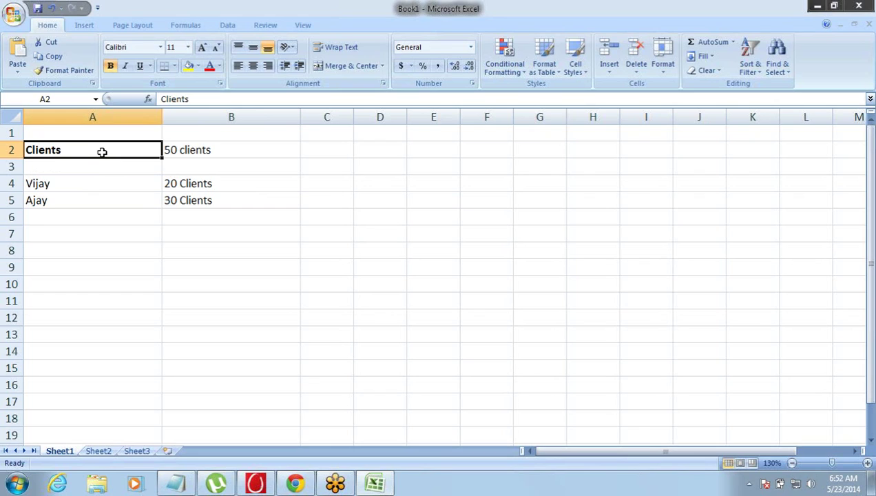
{"action": "left_click", "coordinate": [191, 151]}
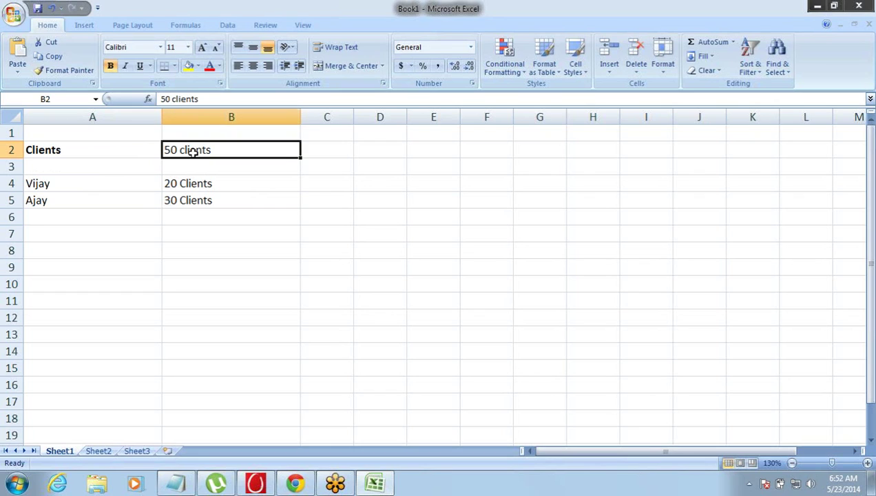
{"action": "left_click", "coordinate": [93, 151]}
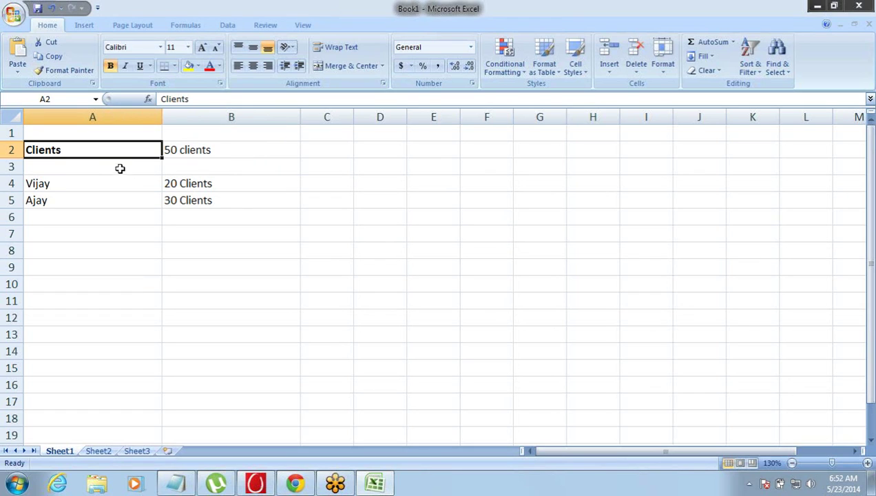
Step: Select rows A4:B4, A5:B5 and A2:B2, briefly editing the 50 clients cell, then end on A4
{"action": "left_click_drag", "start_coordinate": [95, 186], "coordinate": [205, 178]}
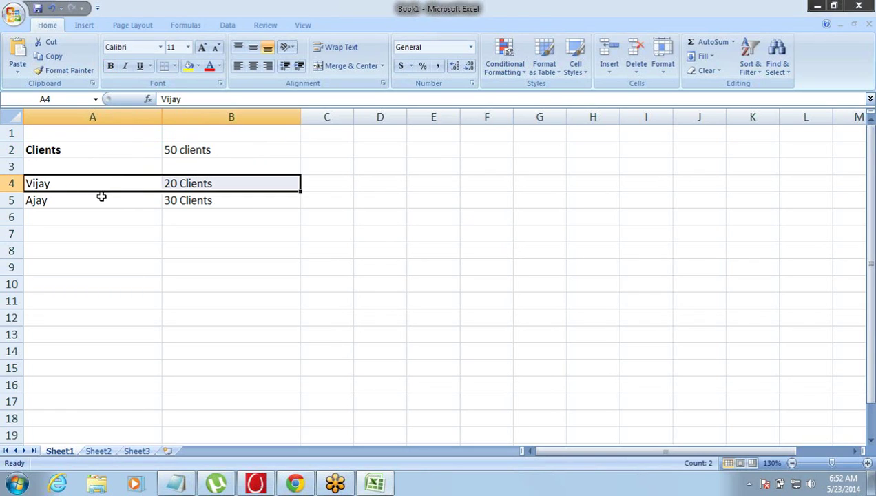
{"action": "left_click_drag", "start_coordinate": [89, 199], "coordinate": [190, 197]}
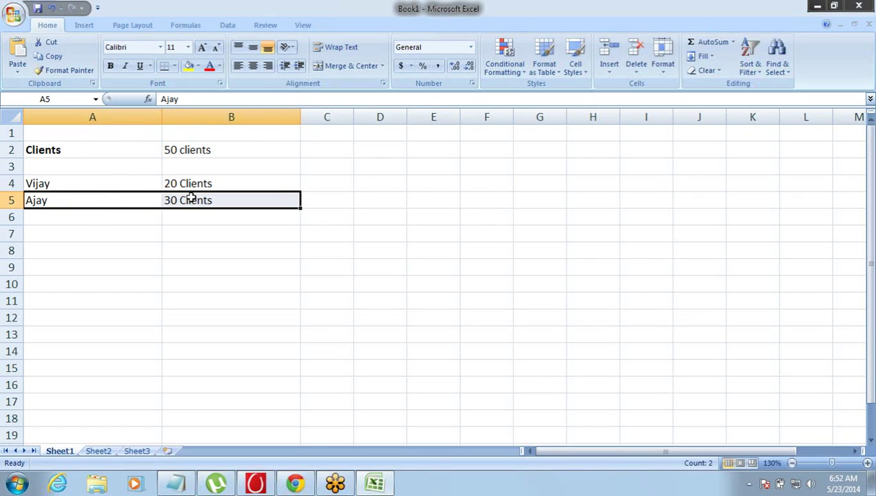
{"action": "left_click_drag", "start_coordinate": [117, 151], "coordinate": [202, 148]}
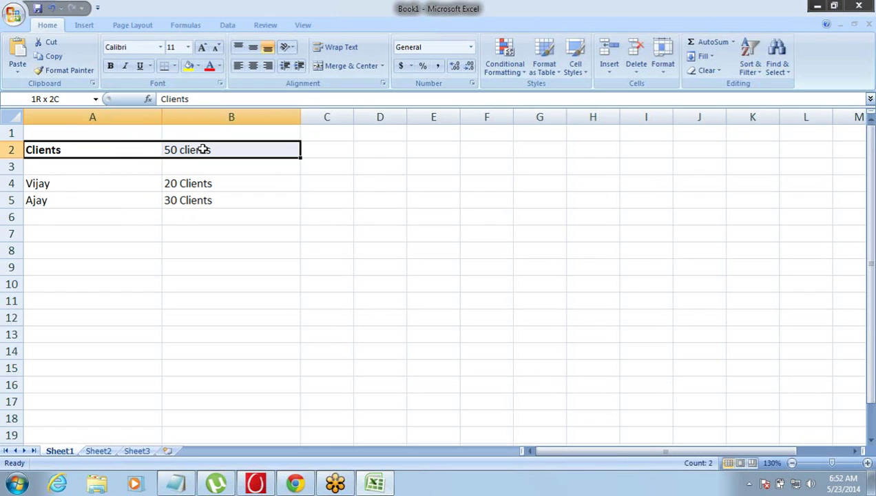
{"action": "double_click", "coordinate": [203, 149]}
{"action": "mouse_move", "coordinate": [201, 150]}
{"action": "left_mouse_down"}
{"action": "mouse_move", "coordinate": [131, 144]}
{"action": "mouse_move", "coordinate": [201, 143]}
{"action": "left_mouse_up"}
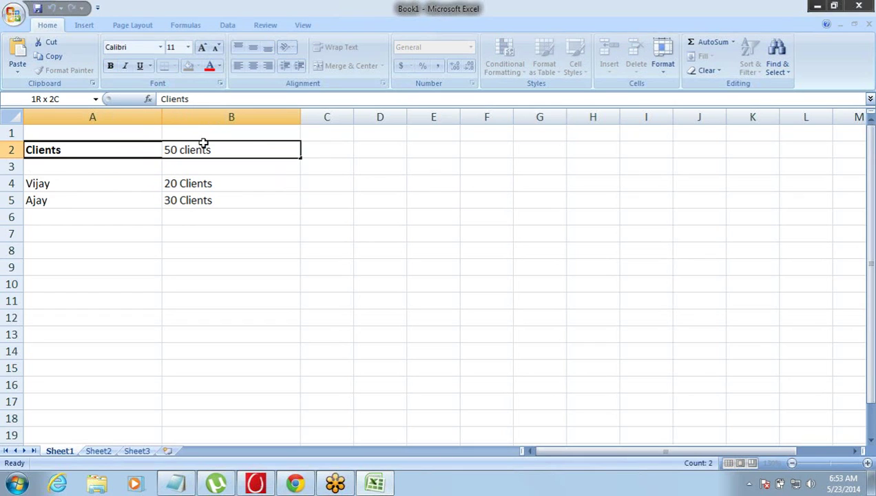
{"action": "left_click", "coordinate": [127, 186]}
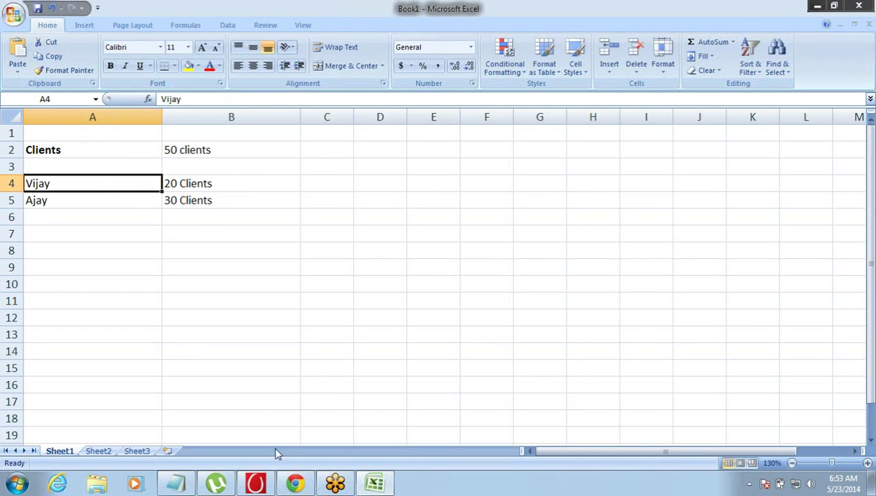
Step: In Notepad, add a 'Private / Public' line below Sharing Settings
{"action": "mouse_move", "coordinate": [282, 482]}
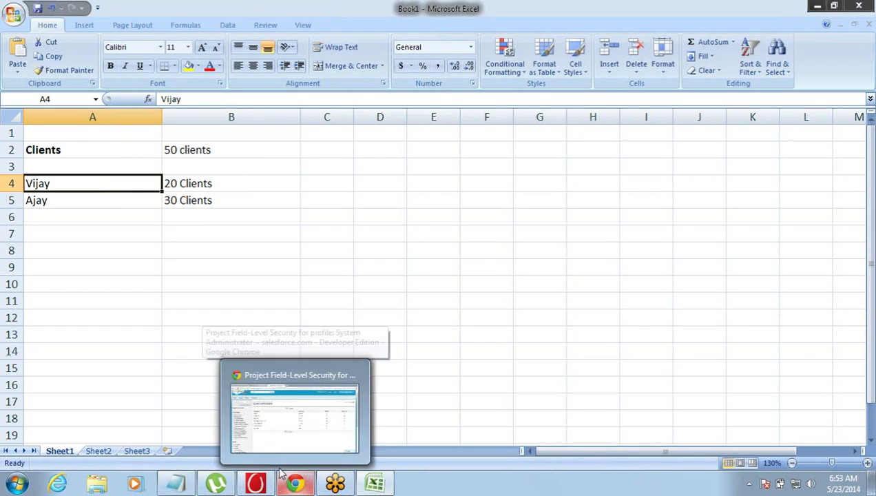
{"action": "left_click", "coordinate": [285, 420]}
{"action": "left_click", "coordinate": [177, 484]}
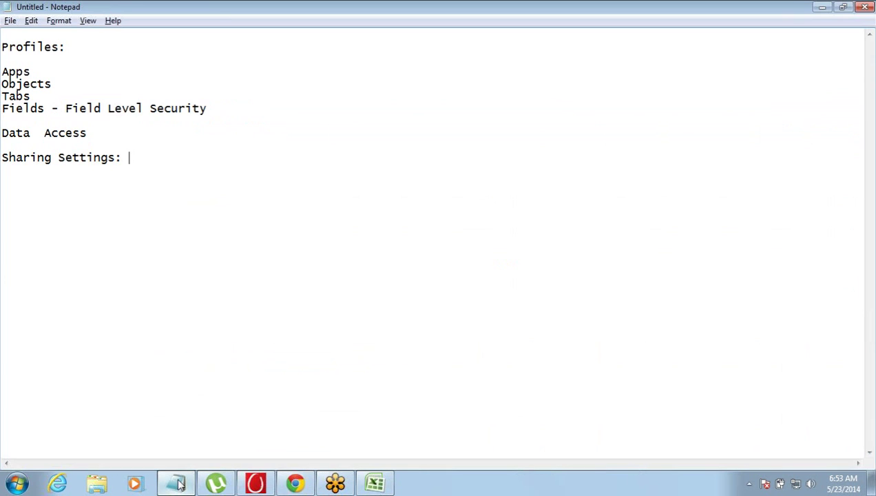
{"action": "key", "text": "Return"}
{"action": "key", "text": "Return"}
{"action": "type", "text": "Private / "}
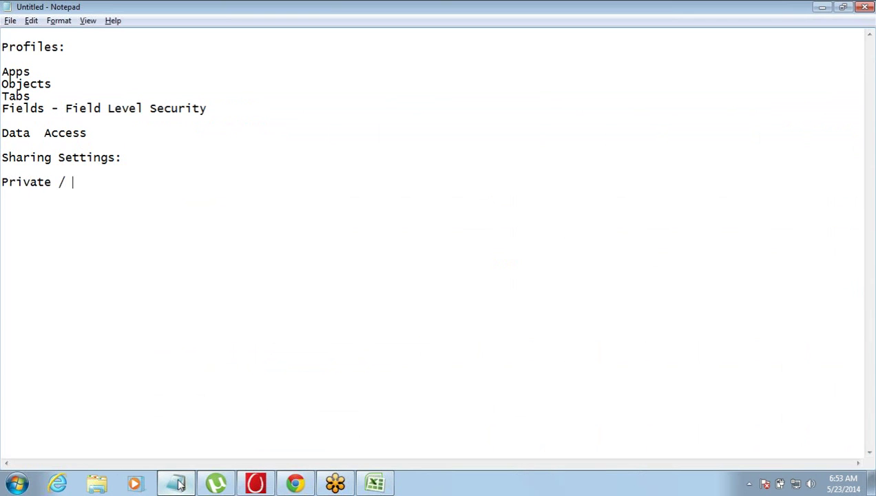
{"action": "type", "text": "Public"}
Step: Highlight the words Private and Public, then insert a blank line above 'Private / Public'
{"action": "key", "text": "ctrl+Left"}
{"action": "key", "text": "ctrl+Left"}
{"action": "key", "text": "ctrl+Left"}
{"action": "key", "text": "ctrl+shift+Right"}
{"action": "key", "text": "shift+Left"}
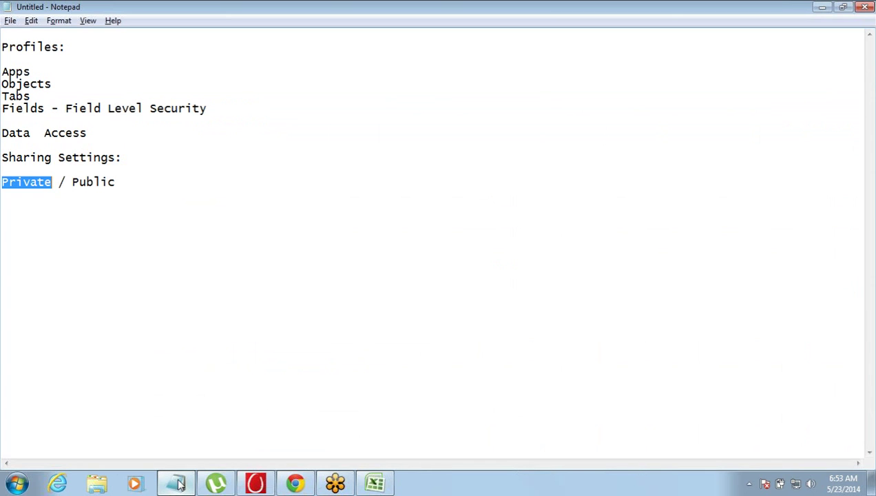
{"action": "key", "text": "ctrl+Right"}
{"action": "key", "text": "ctrl+Right"}
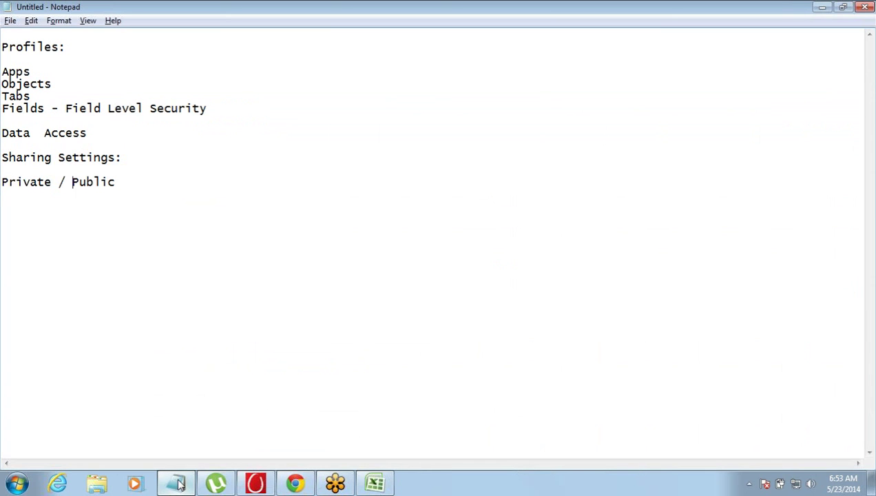
{"action": "key", "text": "ctrl+shift+Right"}
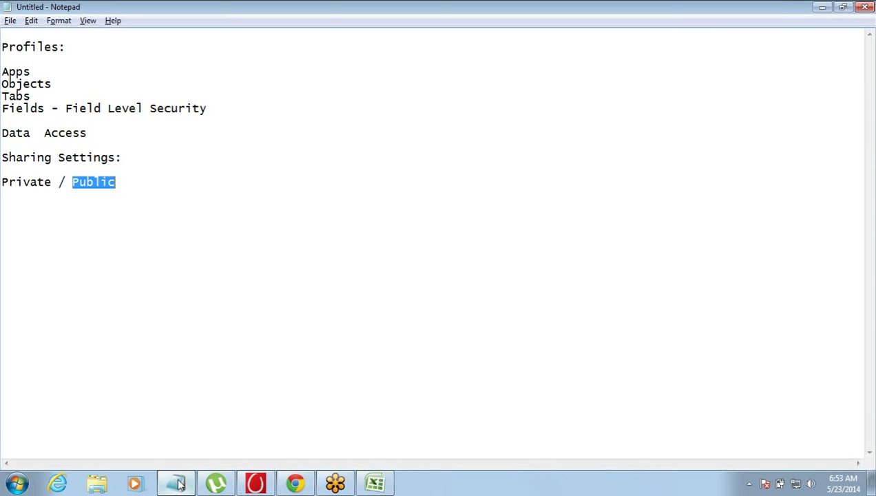
{"action": "key", "text": "Right"}
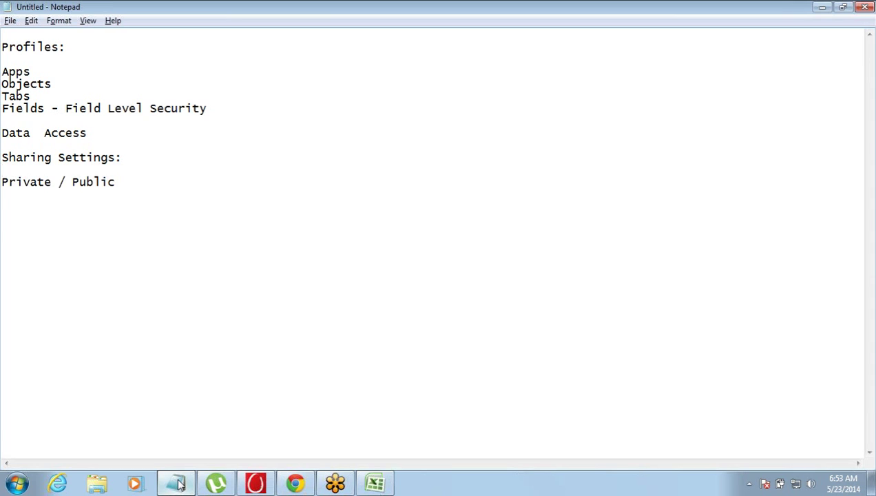
{"action": "key", "text": "Up"}
{"action": "key", "text": "Return"}
Step: Add an 'OWD - Organization Wide Default' heading, indent 'Private / Public', and fix the 'Prganization' typo
{"action": "type", "text": "O"}
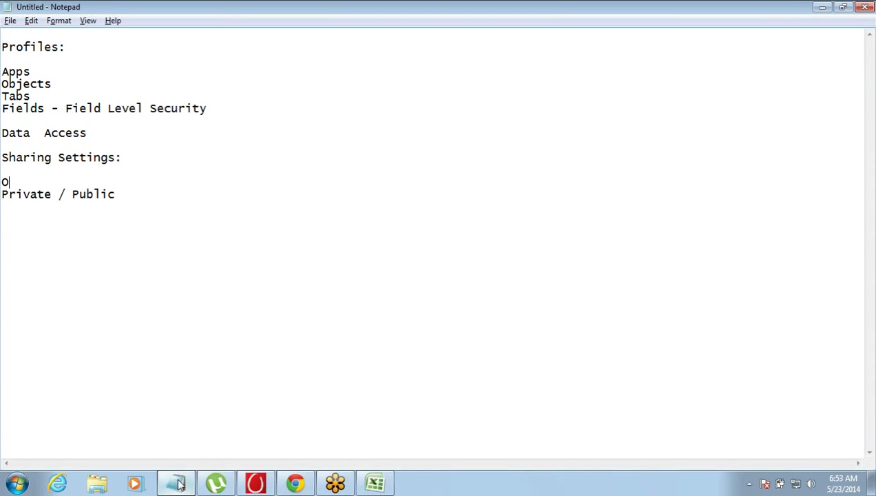
{"action": "type", "text": "WD - Prgani"}
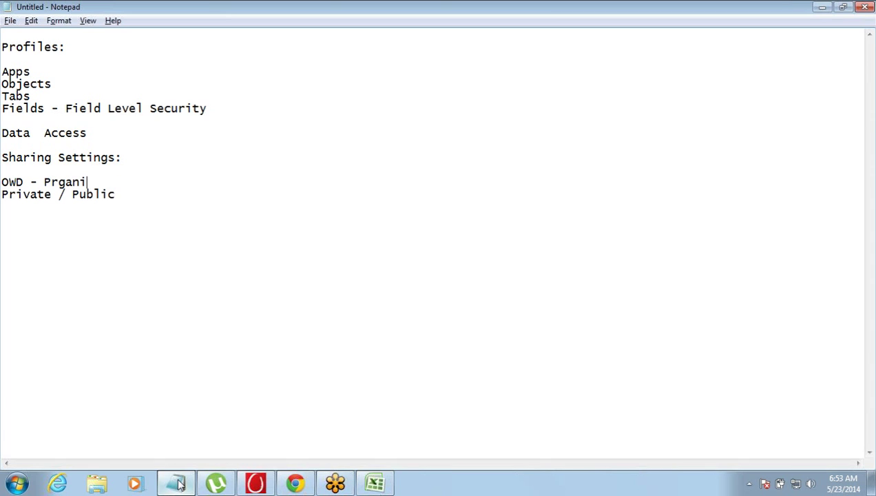
{"action": "type", "text": "zation Wid"}
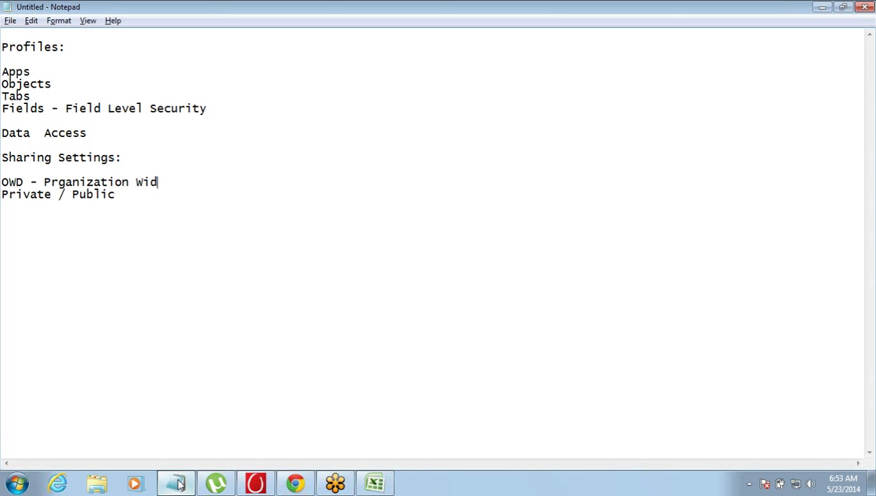
{"action": "type", "text": "e Default"}
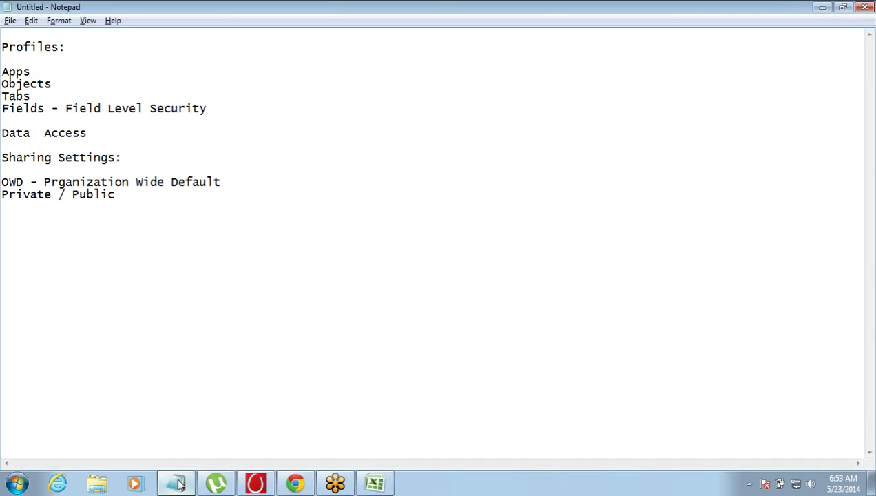
{"action": "key", "text": "Tab"}
{"action": "key", "text": "Up"}
{"action": "key", "text": "ctrl+Left"}
{"action": "key", "text": "ctrl+Left"}
{"action": "key", "text": "ctrl+Left"}
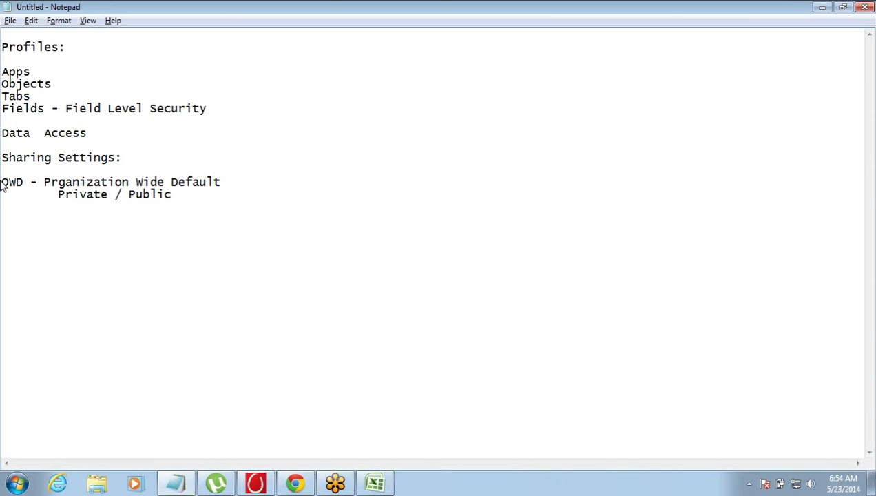
{"action": "left_click", "coordinate": [45, 182]}
{"action": "key", "text": "Delete"}
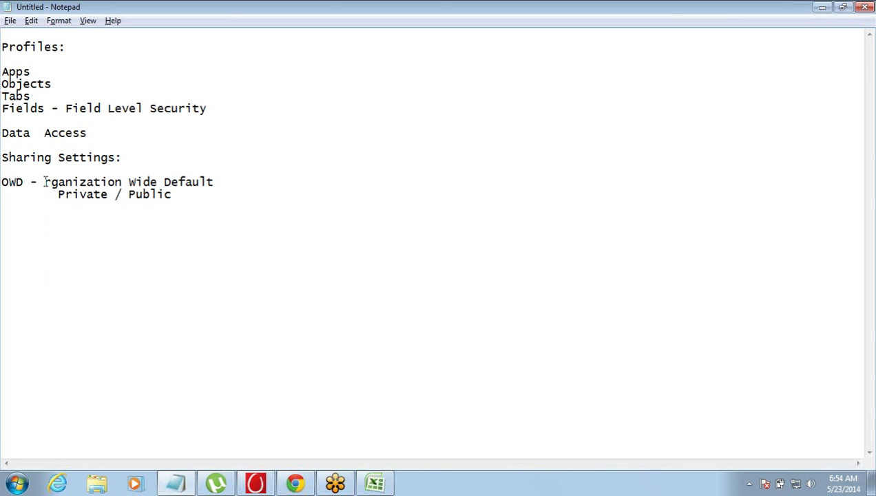
{"action": "type", "text": "O"}
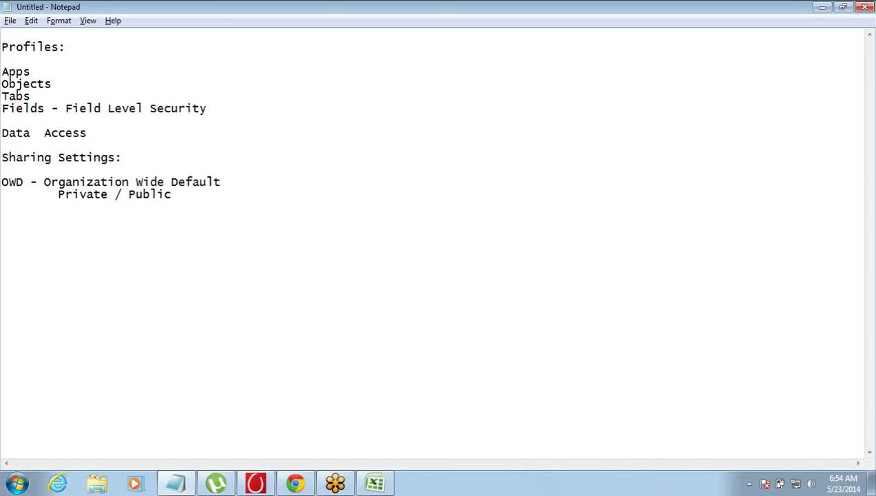
Step: In Salesforce Setup, expand Security Controls and open Sharing Settings
{"action": "left_click", "coordinate": [295, 482]}
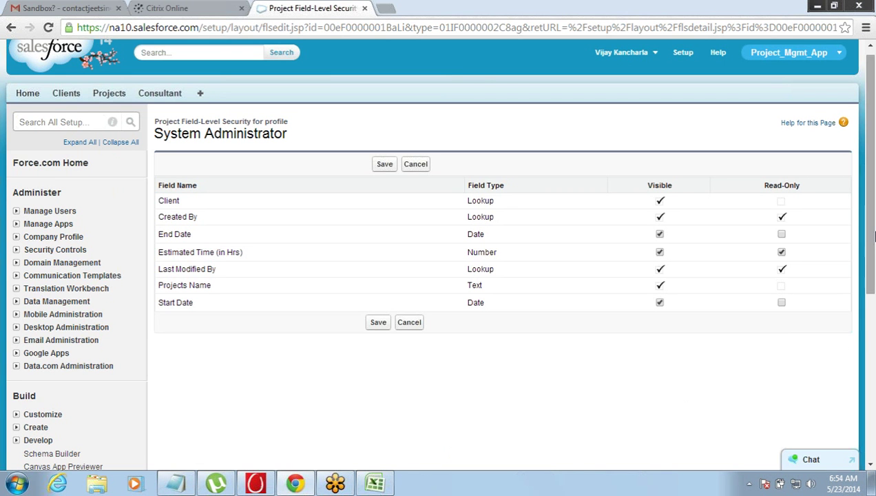
{"action": "left_click_drag", "start_coordinate": [871, 246], "coordinate": [818, 188]}
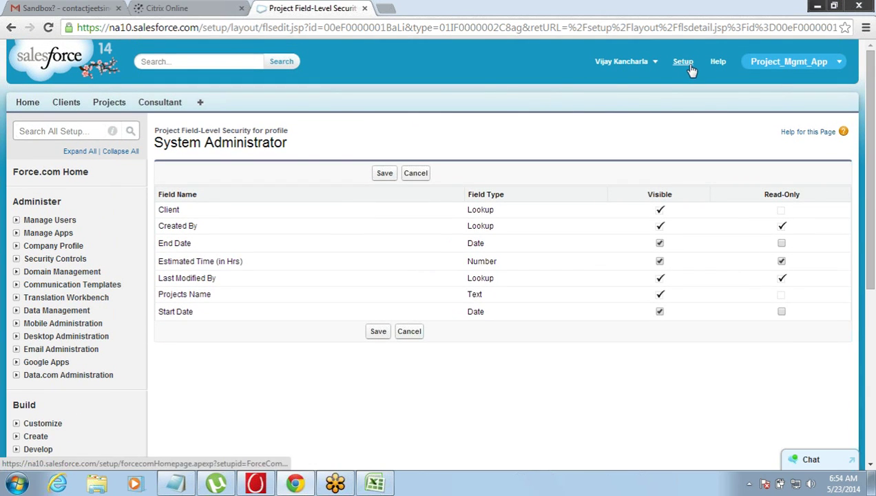
{"action": "left_click", "coordinate": [16, 260]}
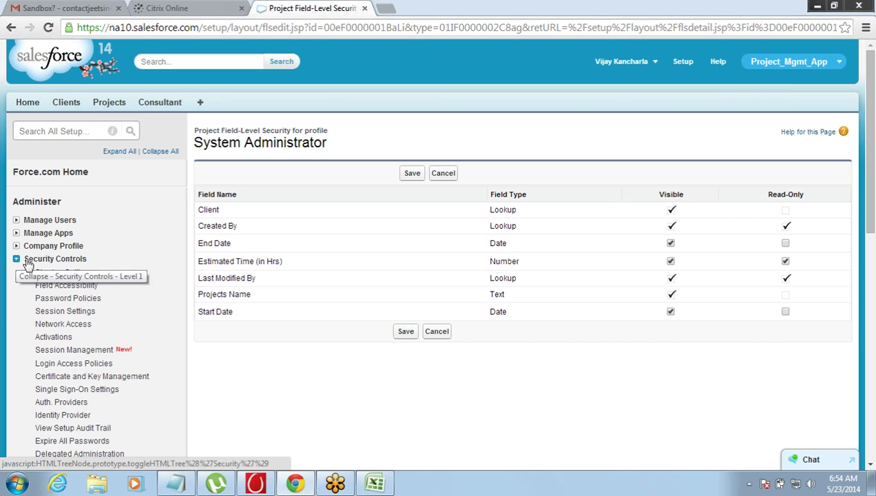
{"action": "left_click", "coordinate": [39, 274]}
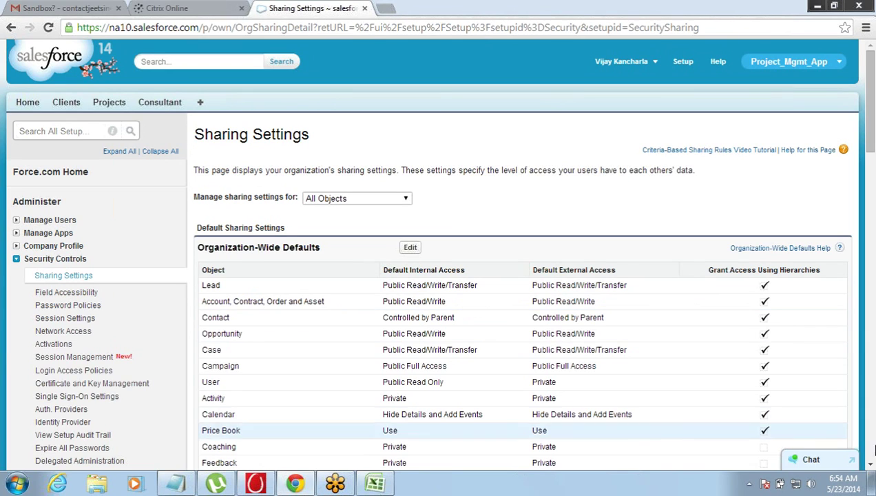
Step: Scroll the Sharing Settings page down to the Sharing Rules and back up to the defaults table
{"action": "left_click", "coordinate": [871, 468]}
{"action": "left_click", "coordinate": [872, 468]}
{"action": "left_click", "coordinate": [872, 468]}
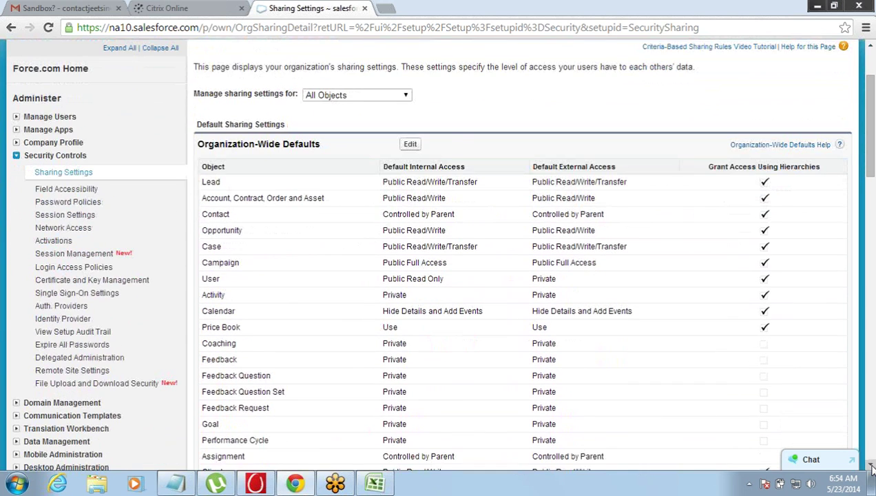
{"action": "left_click", "coordinate": [872, 468]}
{"action": "left_click", "coordinate": [871, 467]}
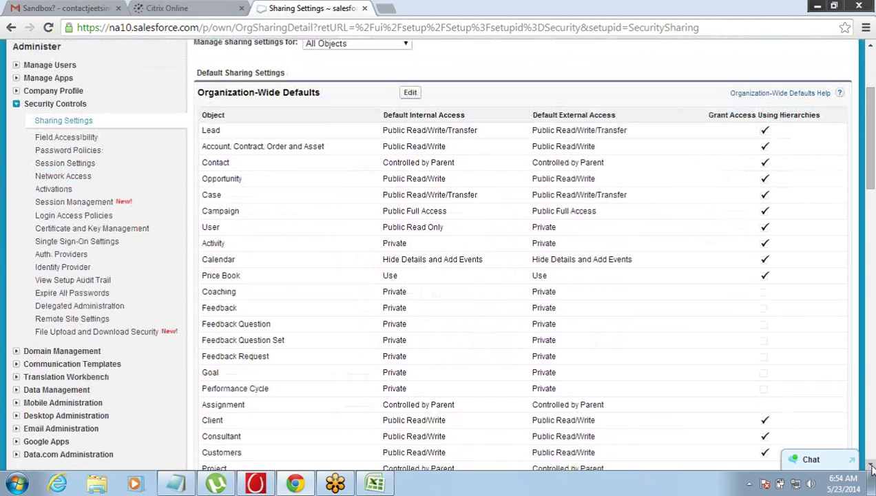
{"action": "left_click", "coordinate": [871, 467]}
{"action": "scroll", "coordinate": [875, 300], "scroll_direction": "down", "scroll_amount": 4}
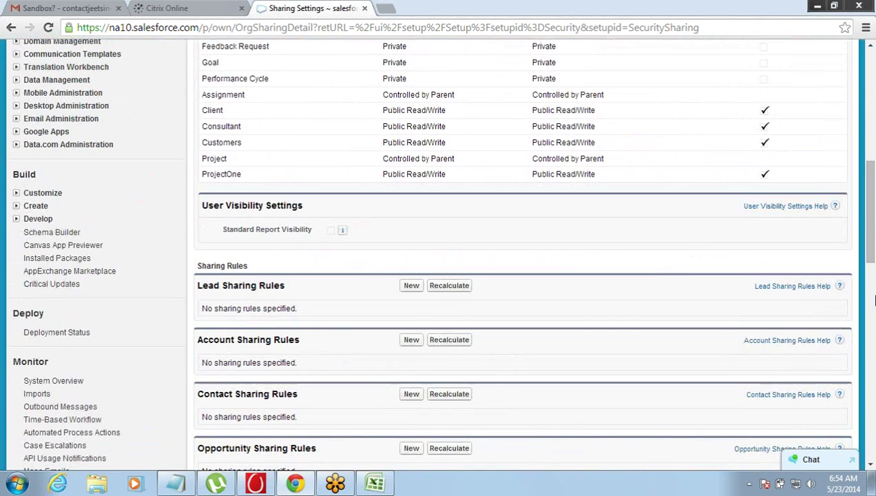
{"action": "left_click_drag", "start_coordinate": [871, 238], "coordinate": [847, 127]}
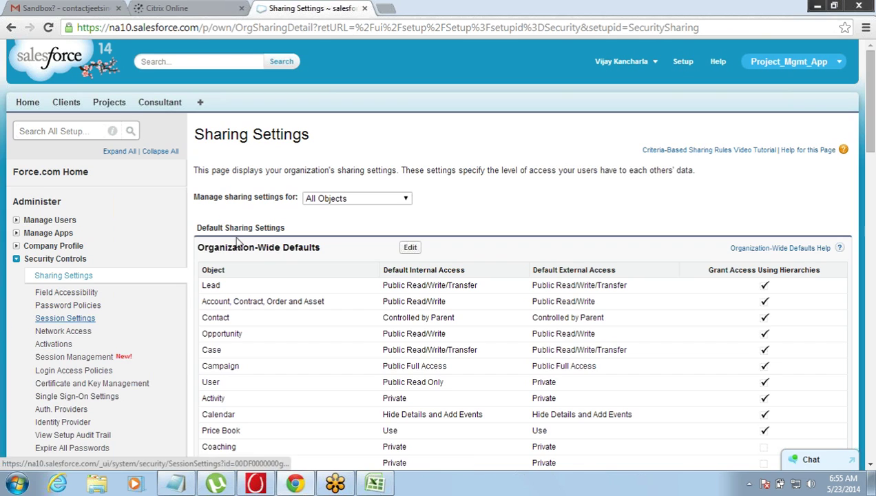
Step: Highlight the Organization-Wide Defaults heading and the Lead and Account rows, then return to Notepad
{"action": "left_click_drag", "start_coordinate": [198, 247], "coordinate": [322, 252]}
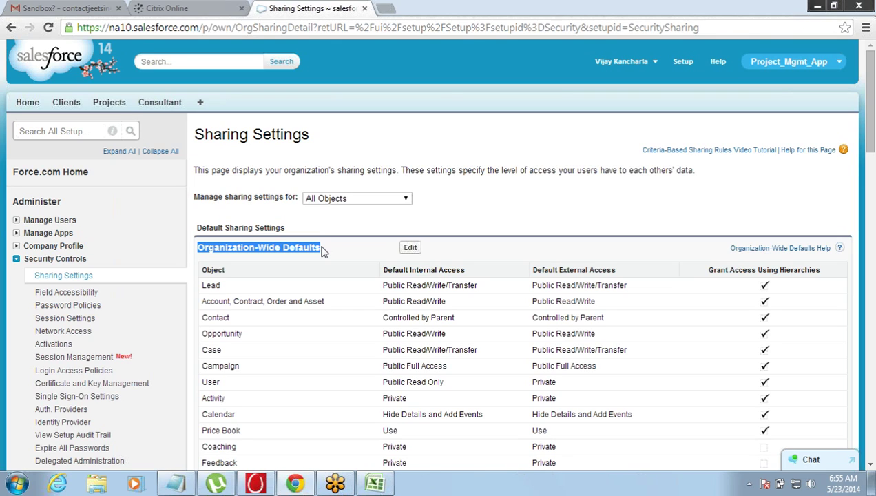
{"action": "double_click", "coordinate": [245, 246]}
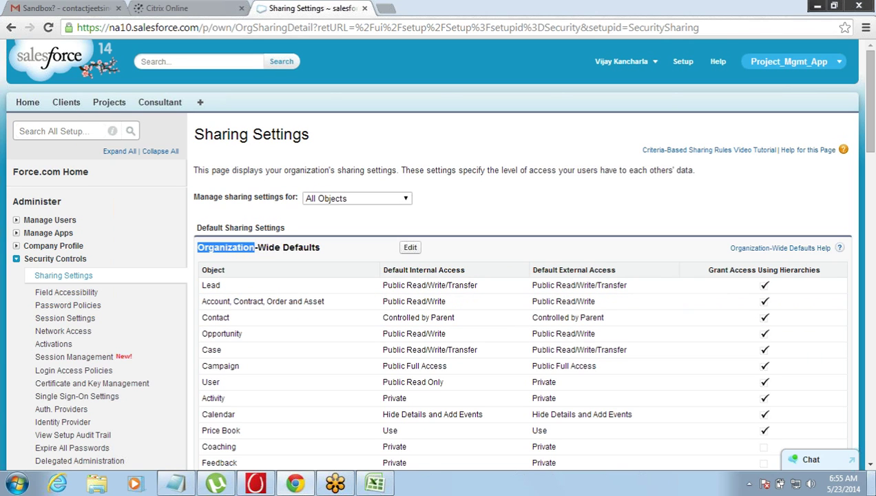
{"action": "left_click", "coordinate": [871, 468]}
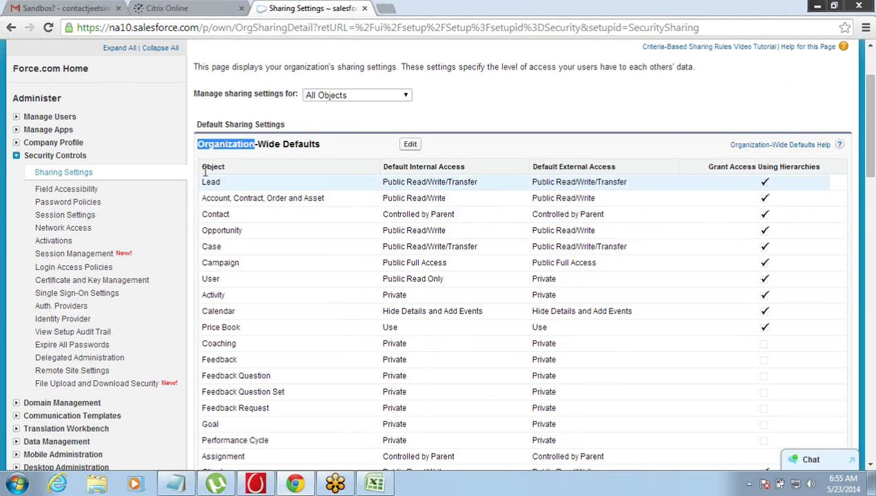
{"action": "left_click_drag", "start_coordinate": [204, 181], "coordinate": [215, 221]}
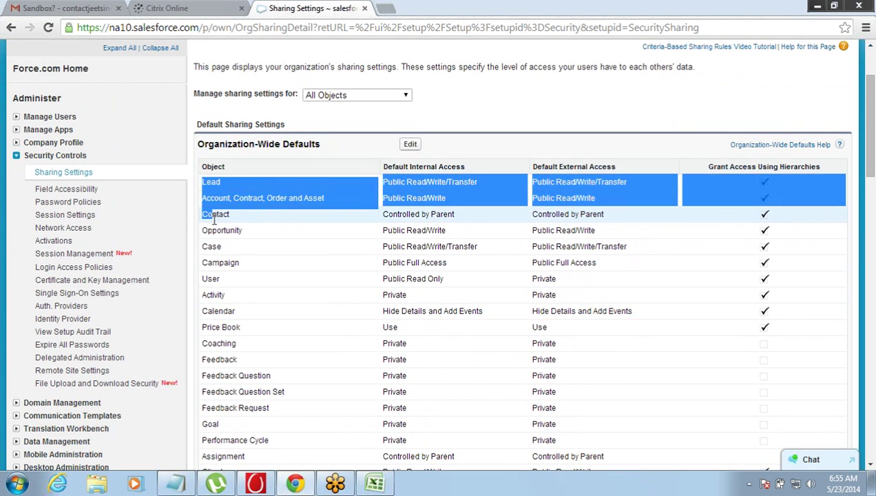
{"action": "left_click", "coordinate": [216, 222]}
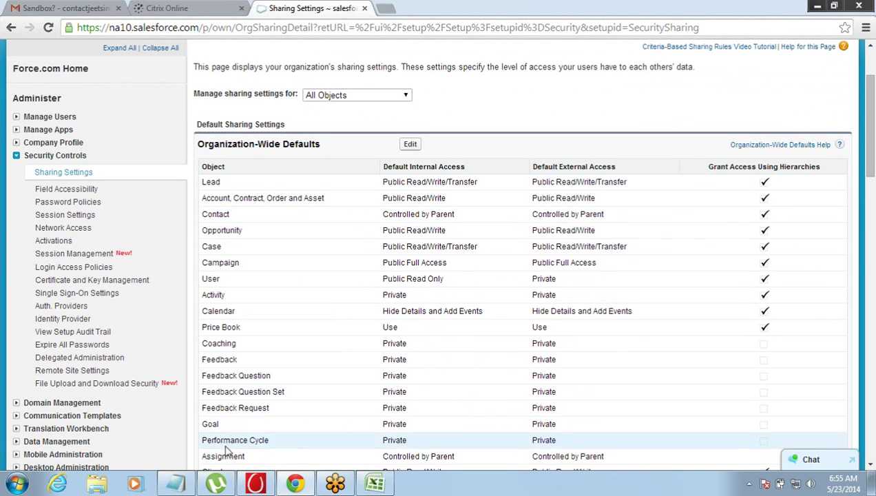
{"action": "left_click", "coordinate": [189, 486]}
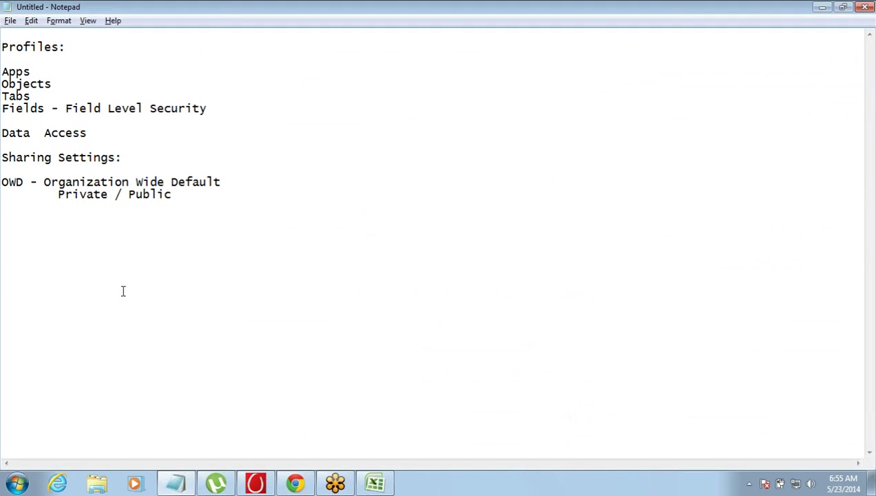
Step: Place the cursor at the end of 'Private / Public', then return to the Salesforce Sharing Settings page
{"action": "left_click", "coordinate": [176, 196]}
{"action": "left_click", "coordinate": [295, 483]}
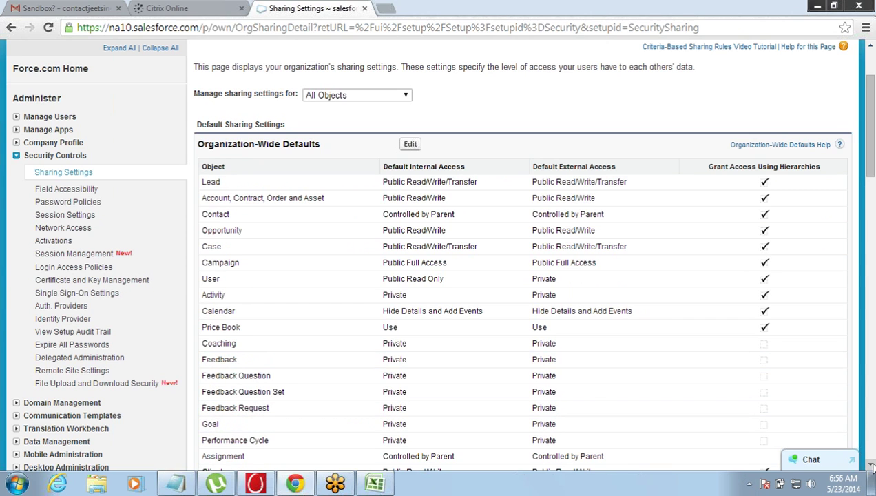
{"action": "scroll", "coordinate": [680, 430], "scroll_direction": "down", "scroll_amount": 3}
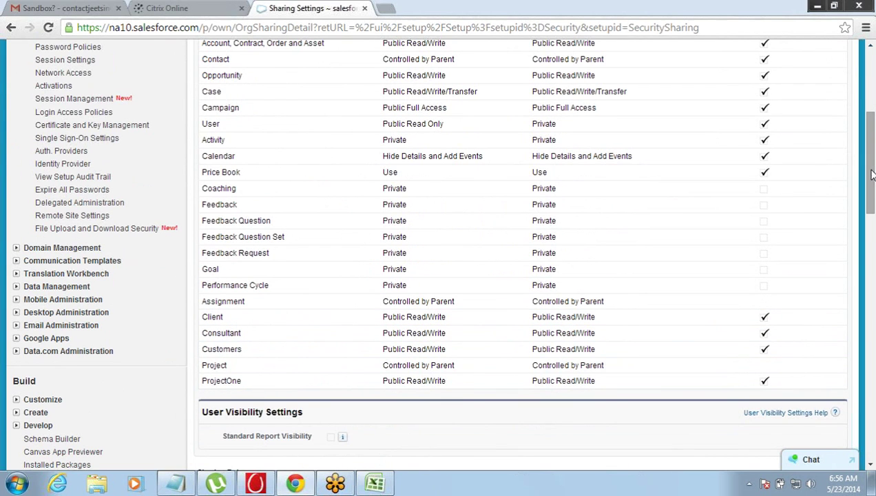
{"action": "left_click_drag", "start_coordinate": [869, 202], "coordinate": [869, 183]}
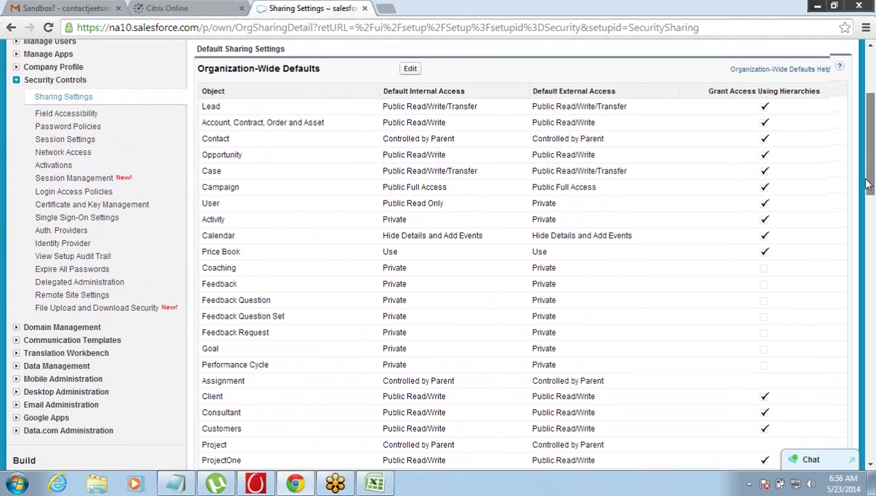
Step: Edit the organization-wide defaults and set the Client object's Default Internal Access to Private
{"action": "left_click", "coordinate": [407, 64]}
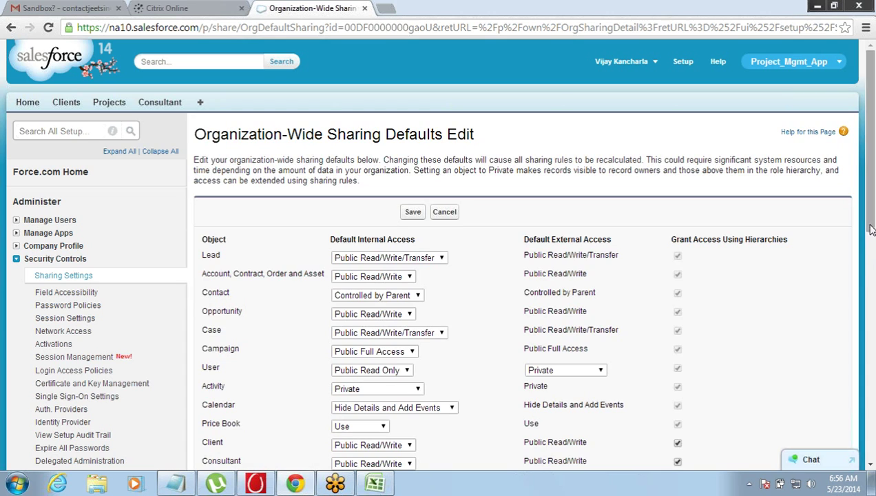
{"action": "left_click_drag", "start_coordinate": [870, 231], "coordinate": [873, 301]}
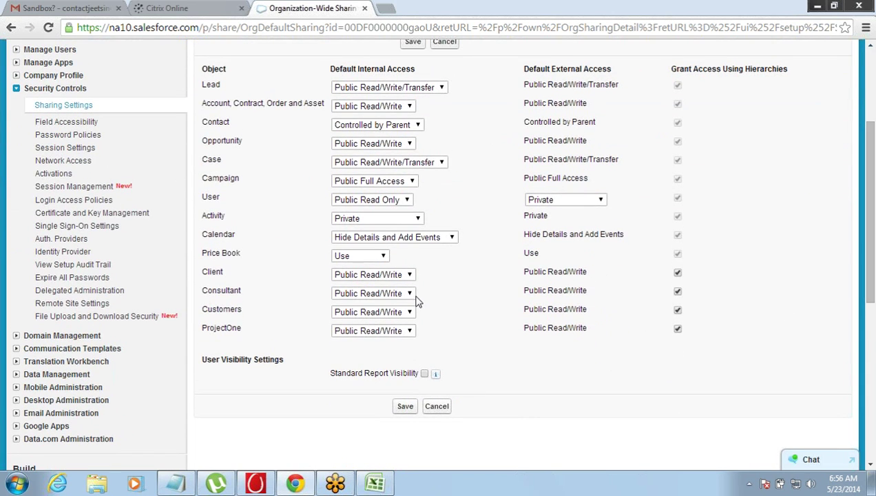
{"action": "left_click_drag", "start_coordinate": [200, 270], "coordinate": [237, 274]}
{"action": "left_click", "coordinate": [372, 274]}
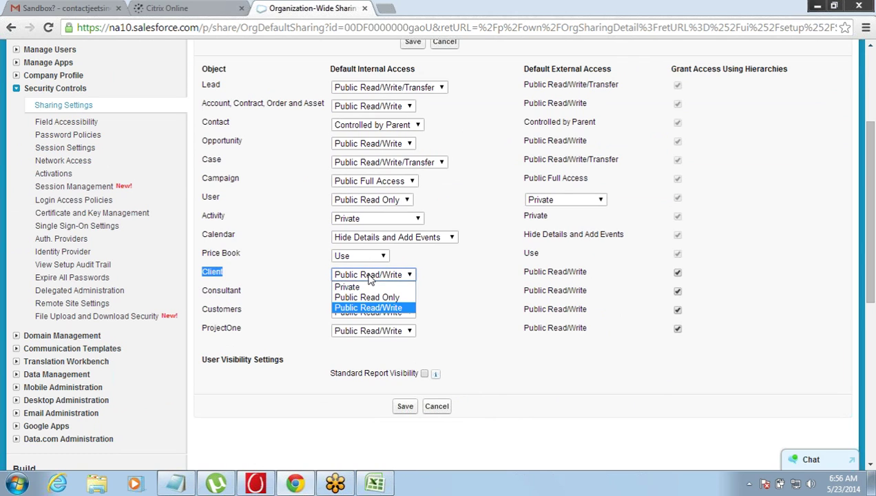
{"action": "left_click", "coordinate": [358, 287]}
{"action": "left_click", "coordinate": [306, 274]}
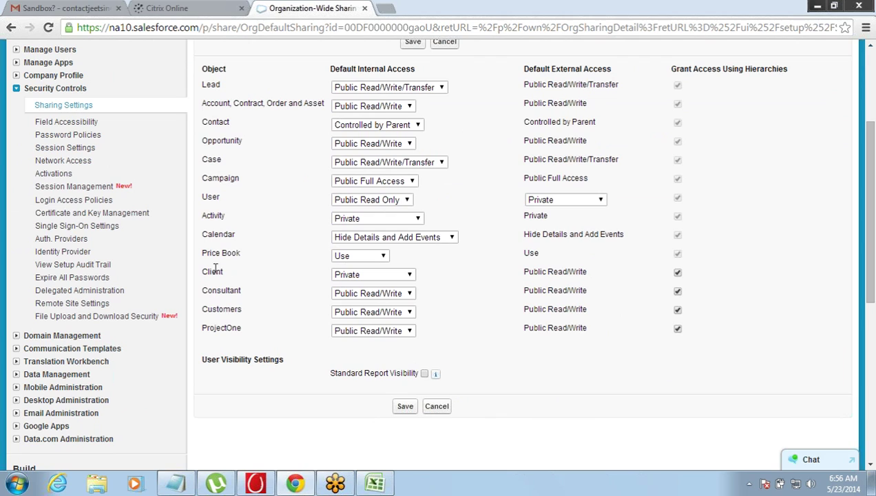
{"action": "left_click_drag", "start_coordinate": [203, 272], "coordinate": [236, 274]}
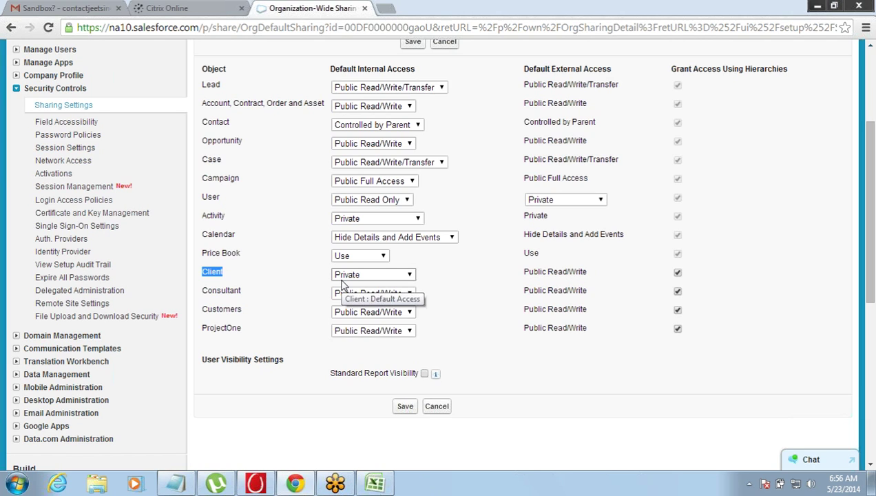
Step: Change Client's default internal access to Public Read Only, then to Public Read/Write
{"action": "left_click", "coordinate": [342, 279]}
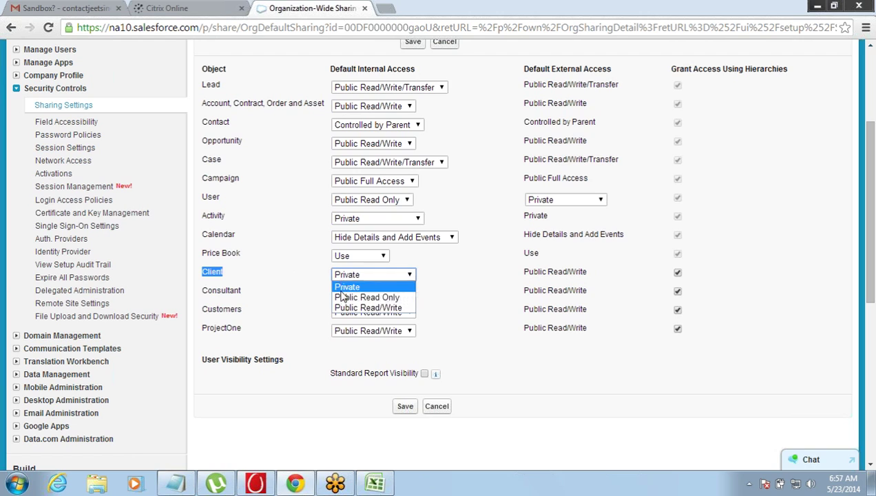
{"action": "left_click", "coordinate": [339, 300]}
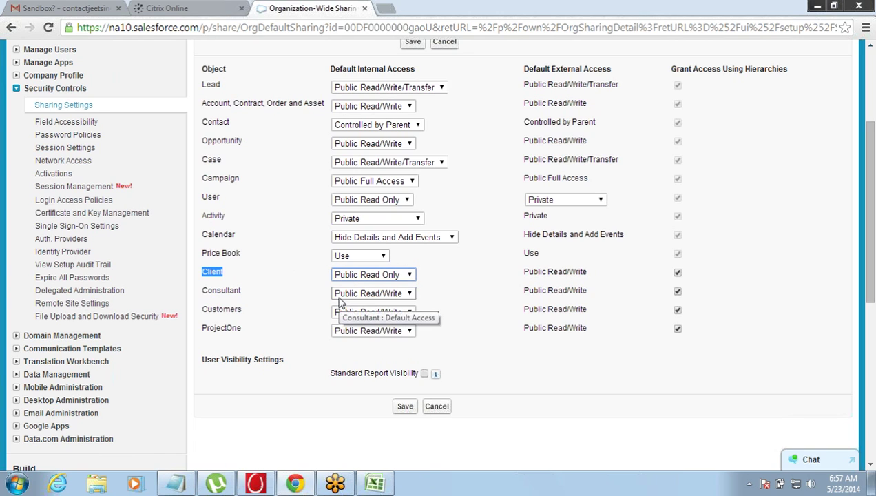
{"action": "left_click", "coordinate": [372, 276]}
{"action": "left_click", "coordinate": [361, 308]}
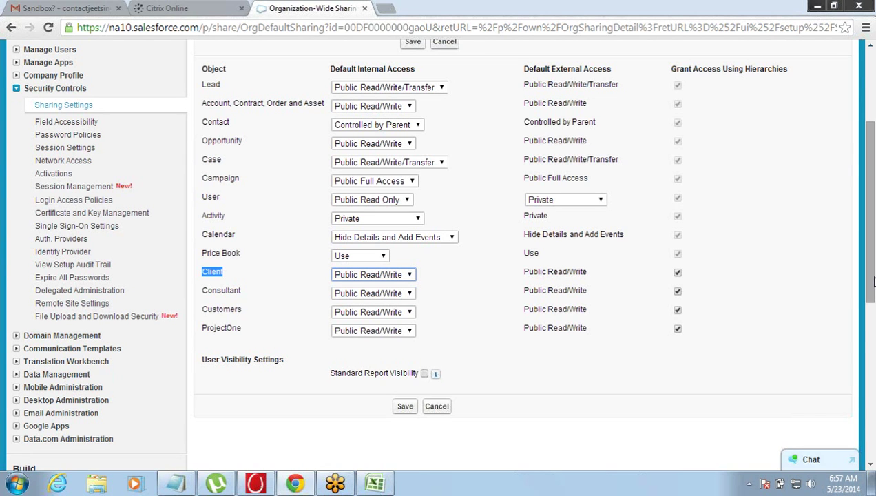
{"action": "left_click_drag", "start_coordinate": [870, 271], "coordinate": [872, 245]}
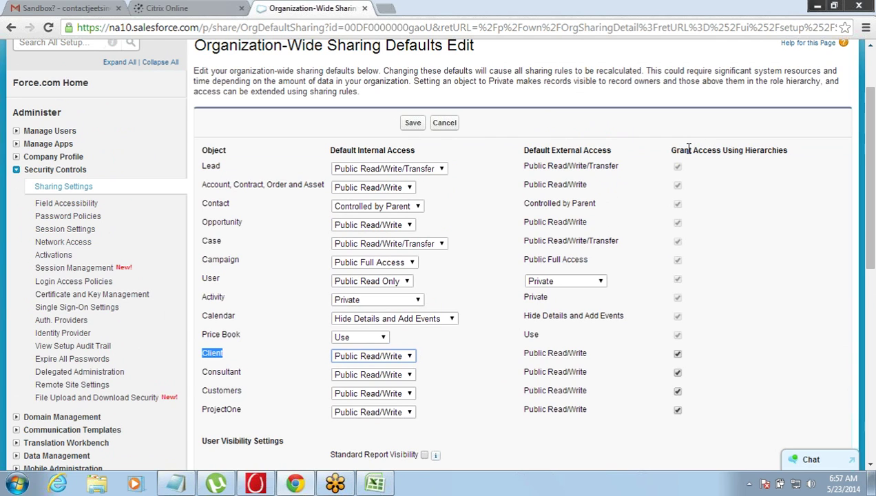
Step: Highlight the Grant Access Using Hierarchies column, cancel the default edits, and return to Notepad
{"action": "left_click_drag", "start_coordinate": [689, 149], "coordinate": [776, 150]}
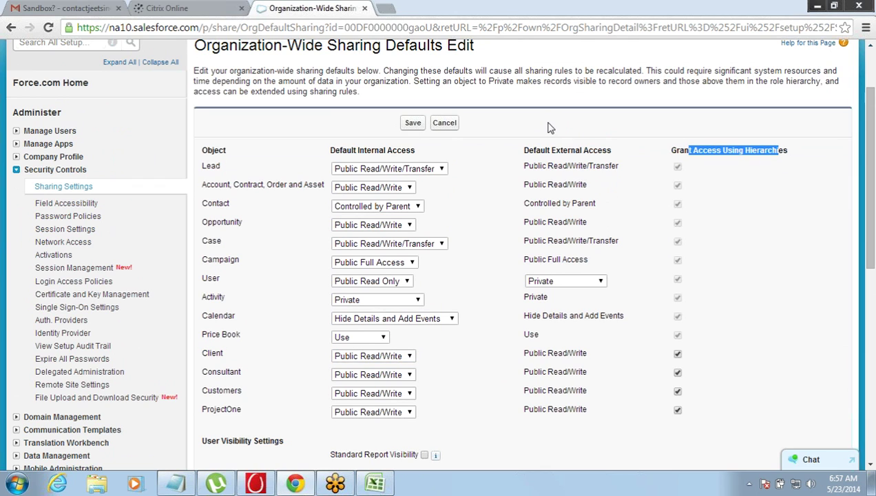
{"action": "left_click", "coordinate": [454, 126]}
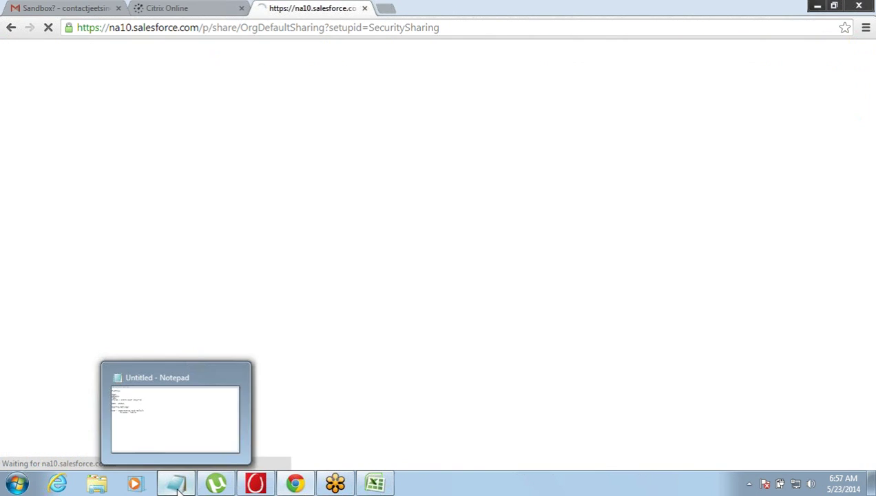
{"action": "left_click", "coordinate": [177, 486]}
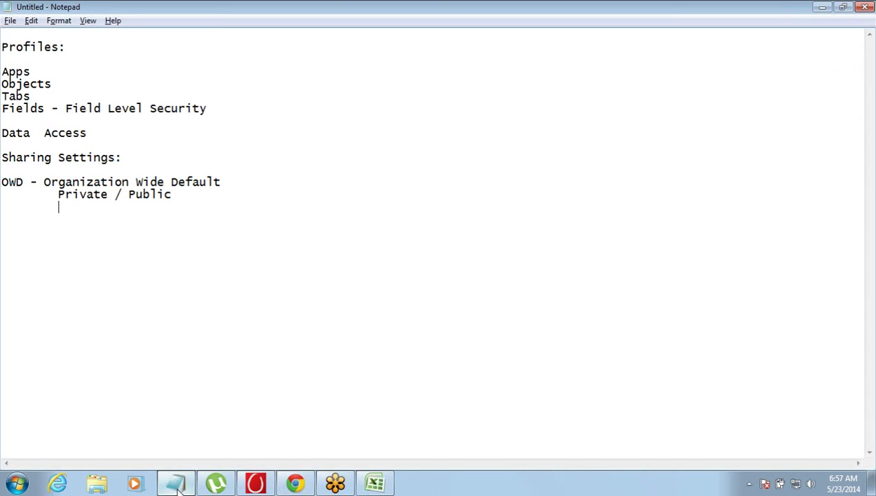
Step: Write the indented 'Grant Acces using Hierarchy' line in the notes, then go back to Salesforce
{"action": "type", "text": "B"}
{"action": "key", "text": "BackSpace"}
{"action": "type", "text": "Grant Acces using Hierarchy"}
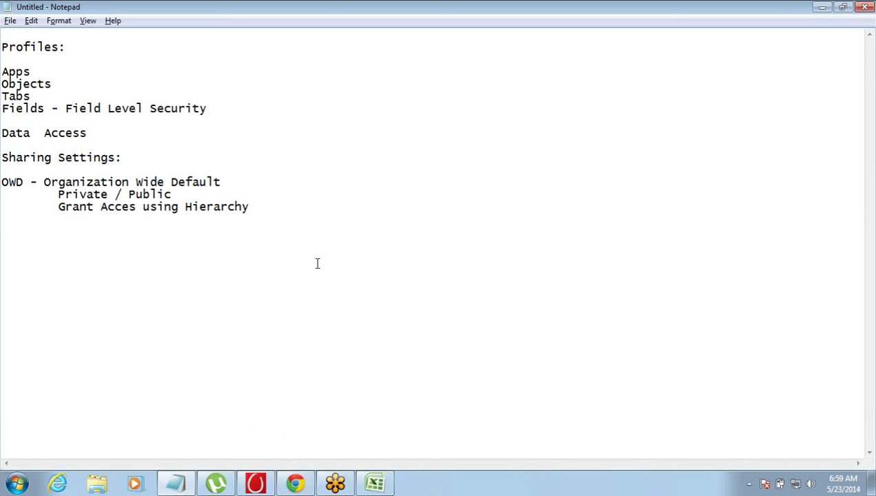
{"action": "left_click", "coordinate": [295, 484]}
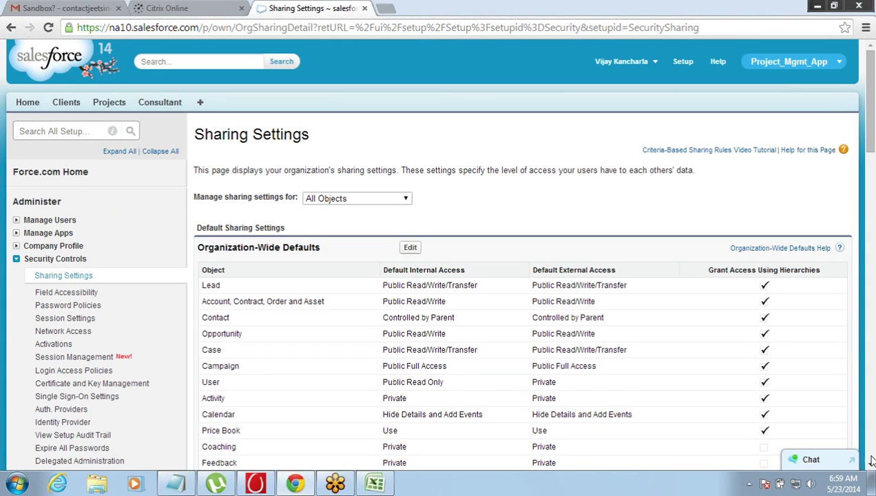
Step: Scroll down to the Sharing Rules sections of Sharing Settings, then switch back to Notepad
{"action": "left_click_drag", "start_coordinate": [871, 466], "coordinate": [870, 465]}
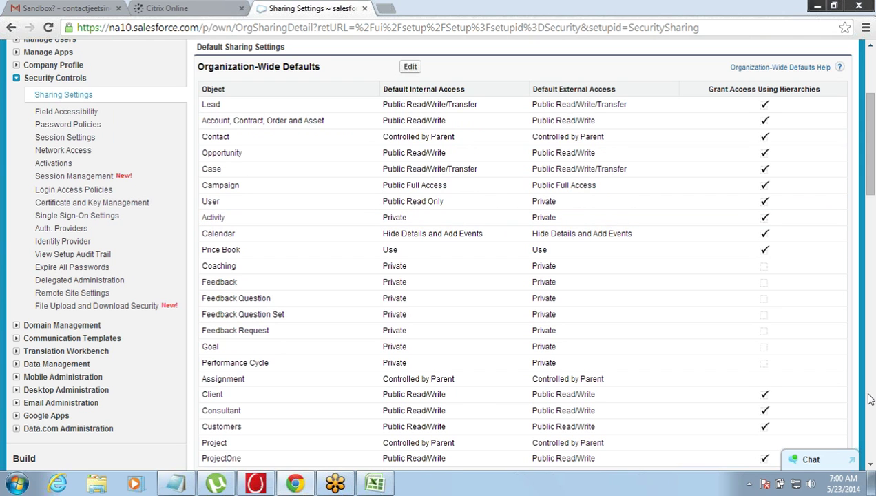
{"action": "left_click", "coordinate": [872, 466]}
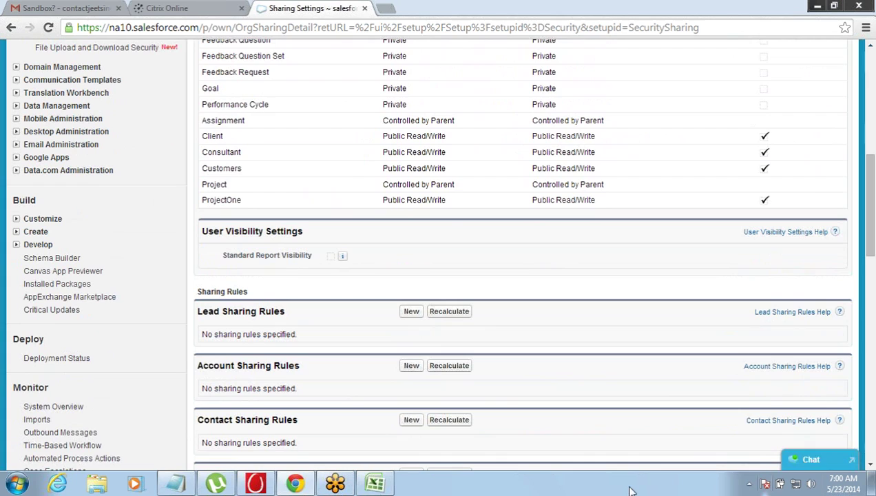
{"action": "left_click", "coordinate": [176, 484]}
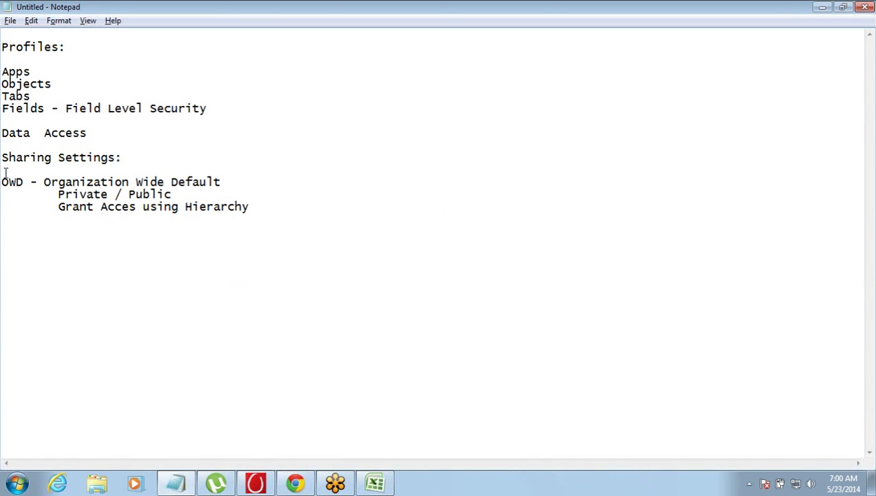
{"action": "left_click_drag", "start_coordinate": [2, 182], "coordinate": [172, 194]}
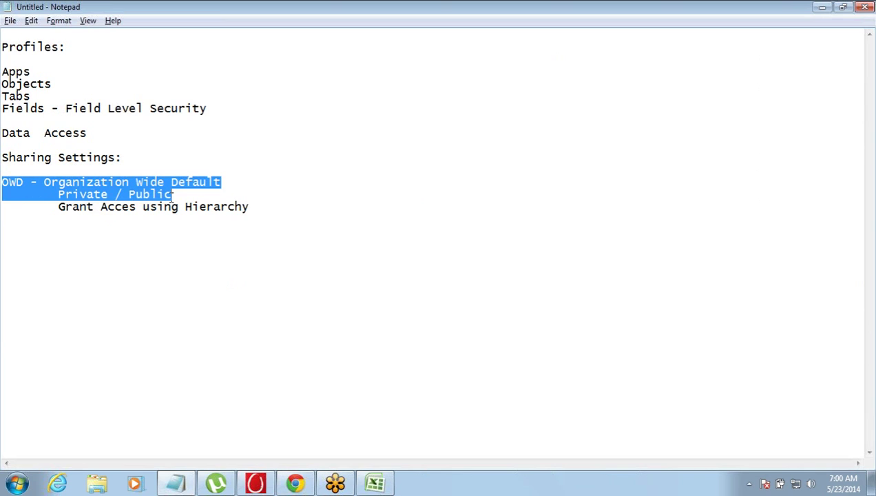
{"action": "left_click_drag", "start_coordinate": [66, 207], "coordinate": [200, 214]}
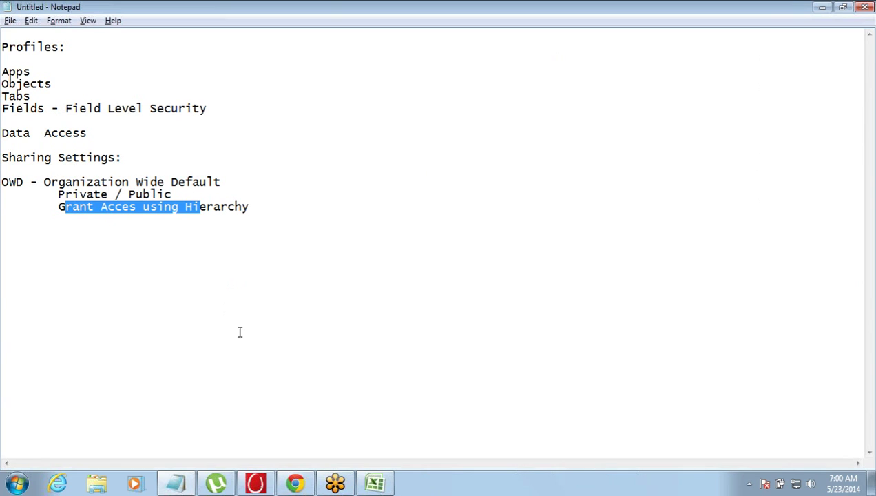
{"action": "left_click", "coordinate": [276, 207]}
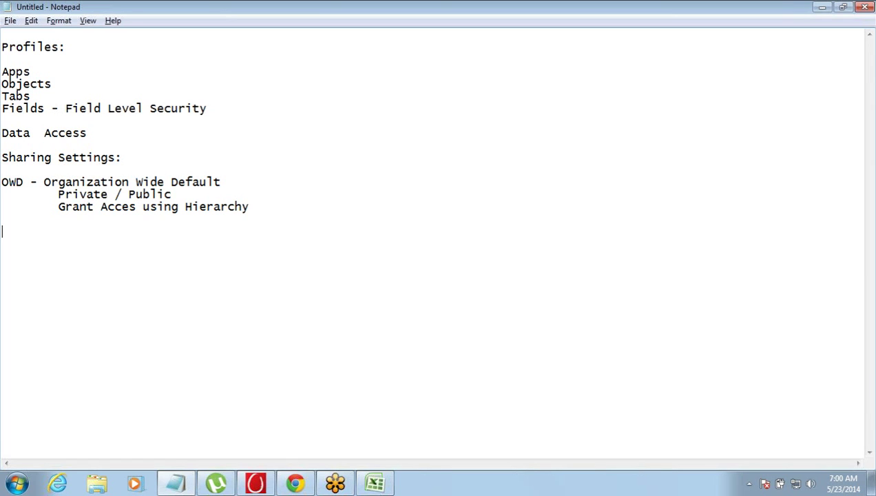
Step: Add a 'Sharing Rules' note line, correcting its capitalisation, then return to the Organization-Wide Defaults table
{"action": "key", "text": "Return"}
{"action": "key", "text": "Return"}
{"action": "type", "text": "Sharing RUles"}
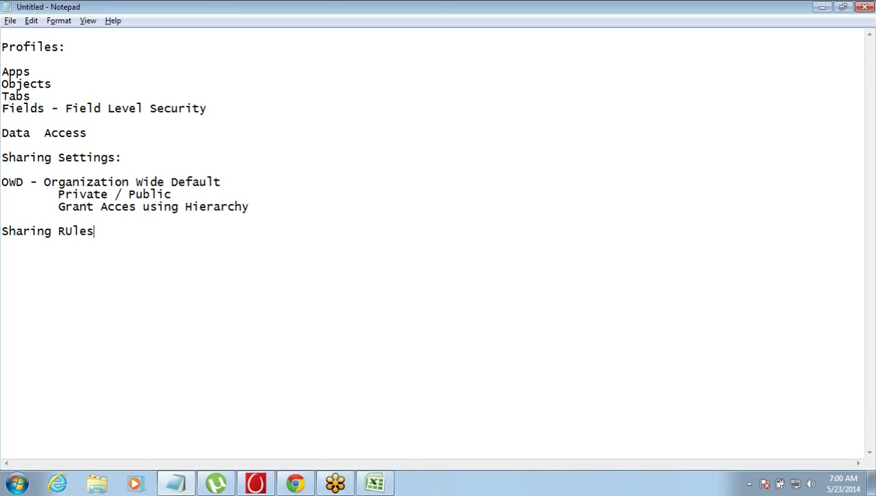
{"action": "key", "text": "Left"}
{"action": "key", "text": "Left"}
{"action": "key", "text": "Left"}
{"action": "key", "text": "shift+Left"}
{"action": "type", "text": "u"}
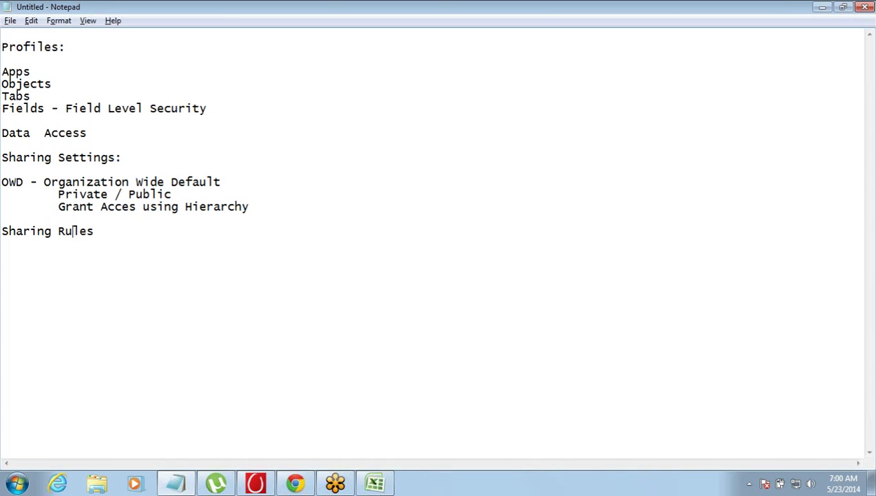
{"action": "left_click", "coordinate": [295, 482]}
{"action": "left_click_drag", "start_coordinate": [871, 260], "coordinate": [847, 177]}
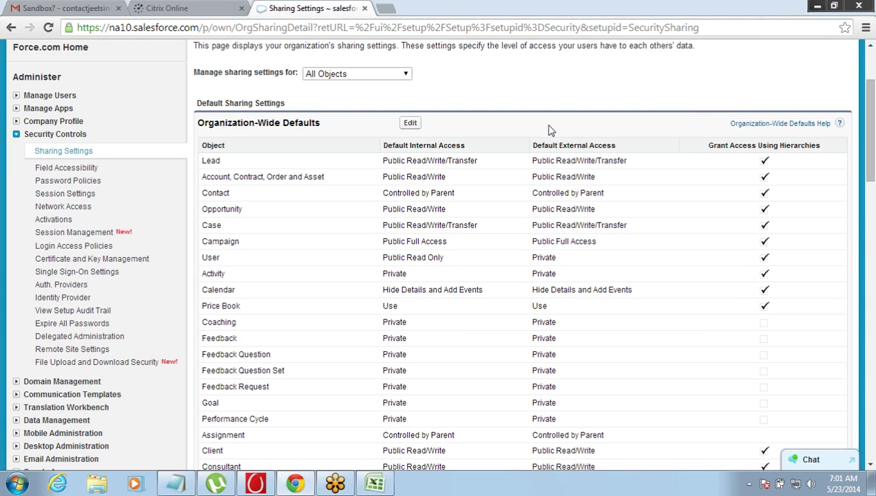
{"action": "double_click", "coordinate": [425, 145]}
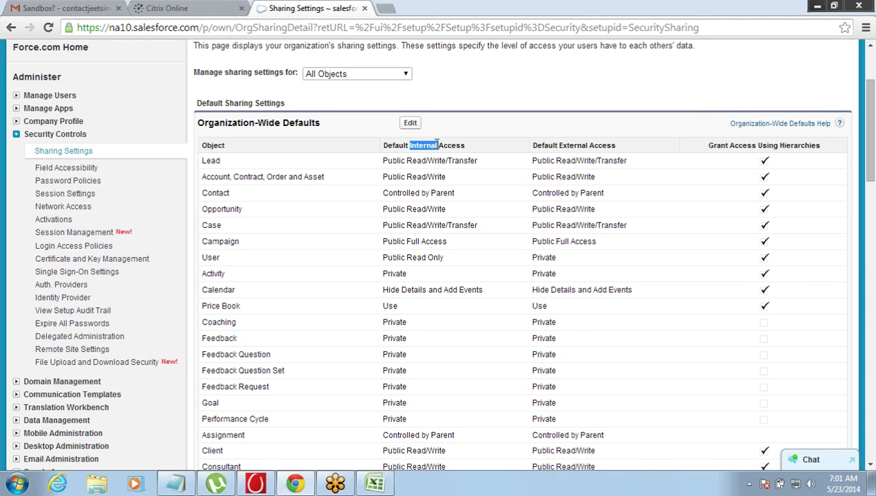
{"action": "double_click", "coordinate": [544, 146]}
{"action": "left_click_drag", "start_coordinate": [385, 145], "coordinate": [457, 147]}
{"action": "left_click_drag", "start_coordinate": [534, 146], "coordinate": [615, 147]}
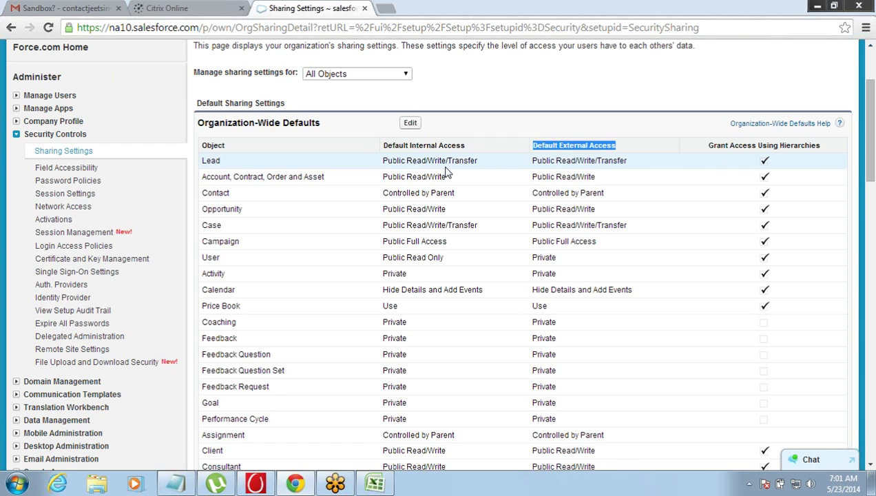
{"action": "left_click_drag", "start_coordinate": [385, 146], "coordinate": [471, 144]}
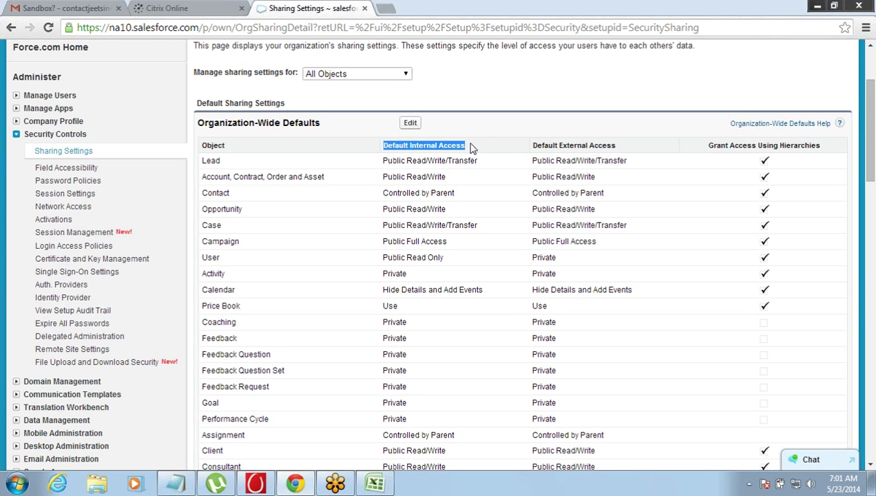